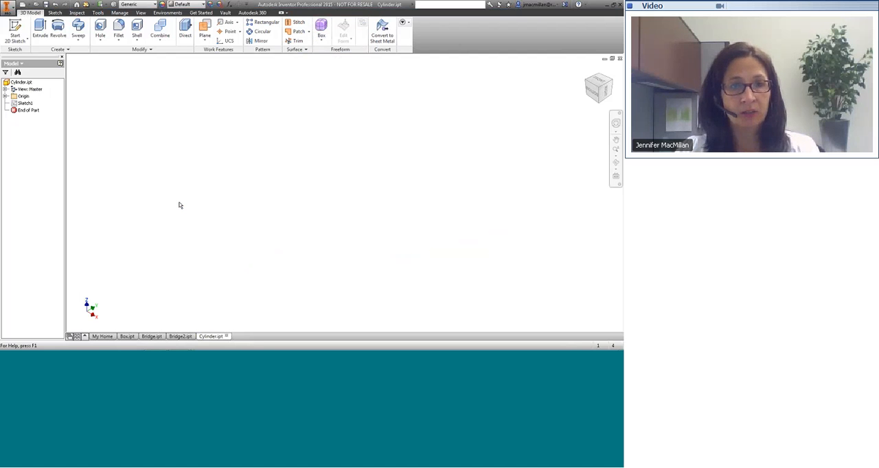
In Box.ipt, place a freeform box on the XY plane, centred on the origin.
left_click(127, 336)
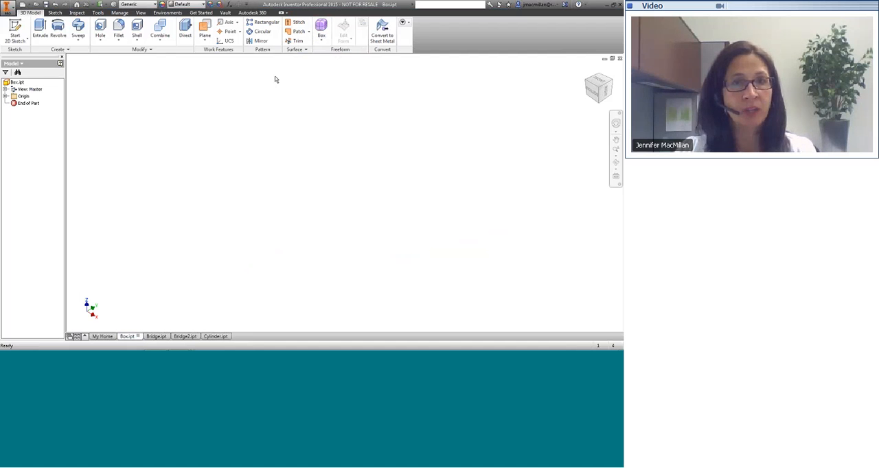
left_click(322, 43)
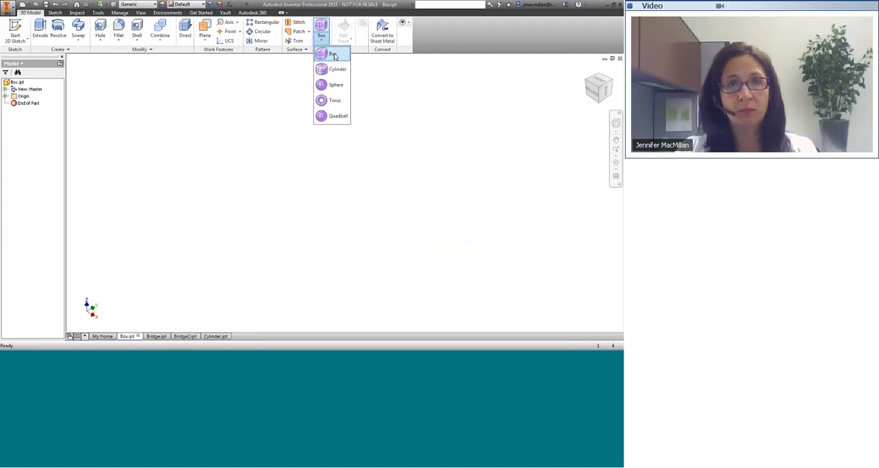
left_click(333, 54)
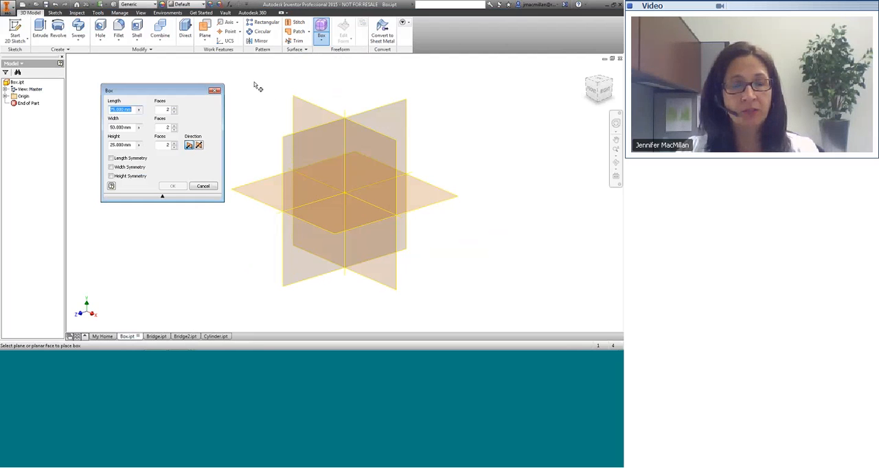
left_click(306, 103)
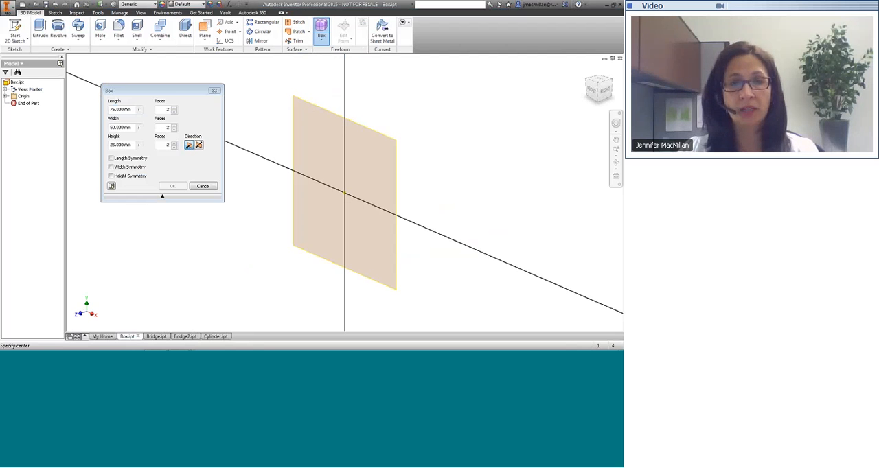
left_click(345, 195)
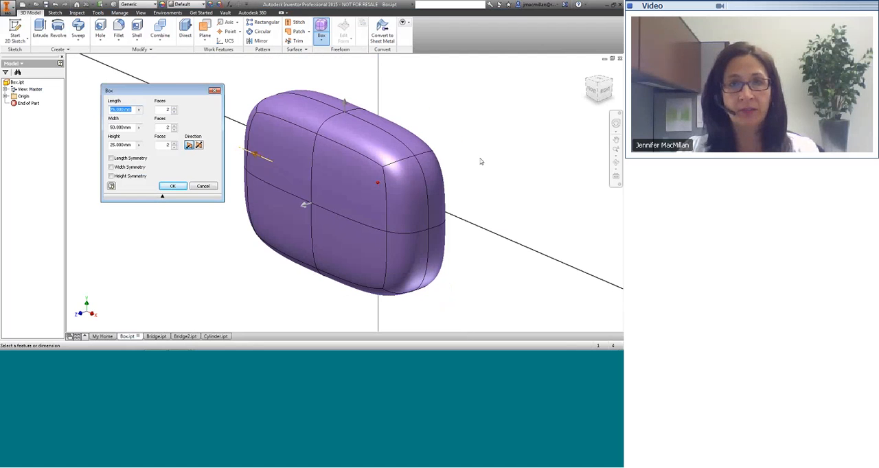
Stretch the box preview to about 90.5 mm long, 78 mm wide and 57 mm high.
scroll(482, 161, "up", 3)
middle_click_drag(481, 161, 404, 165)
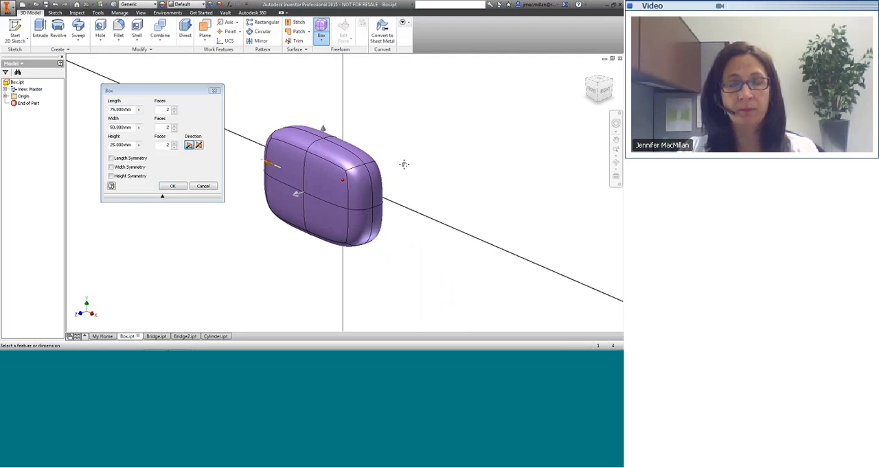
left_click(297, 197)
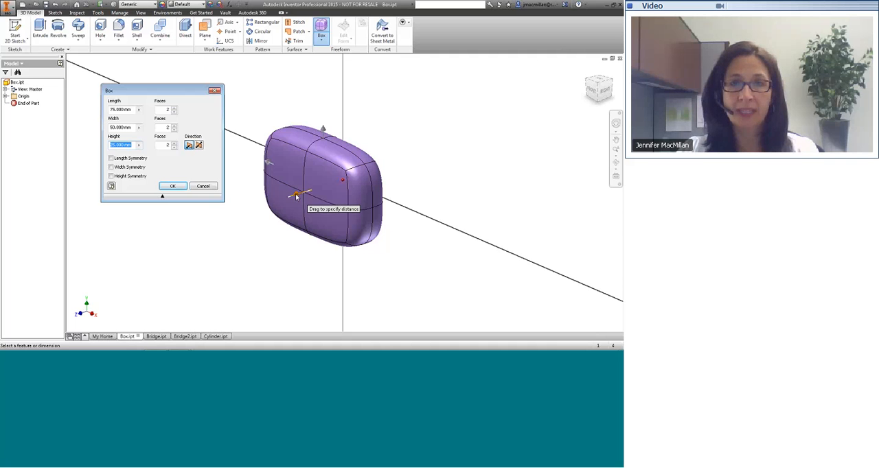
left_click_drag(296, 196, 298, 111)
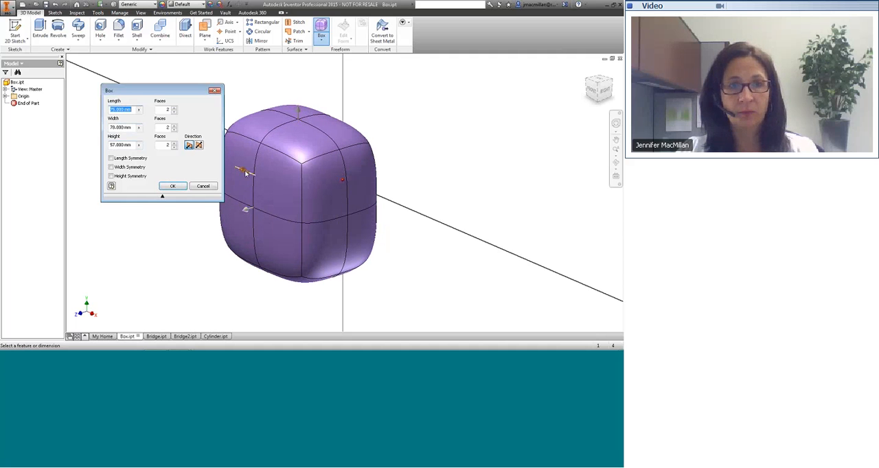
left_click_drag(245, 173, 234, 167)
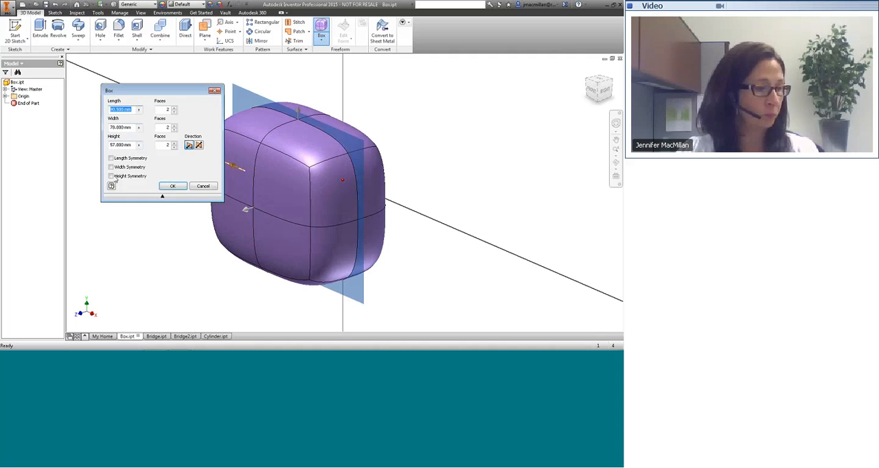
Set the freeform box's length to 100 mm, width to 60 mm and height to 30 mm.
left_click(118, 109)
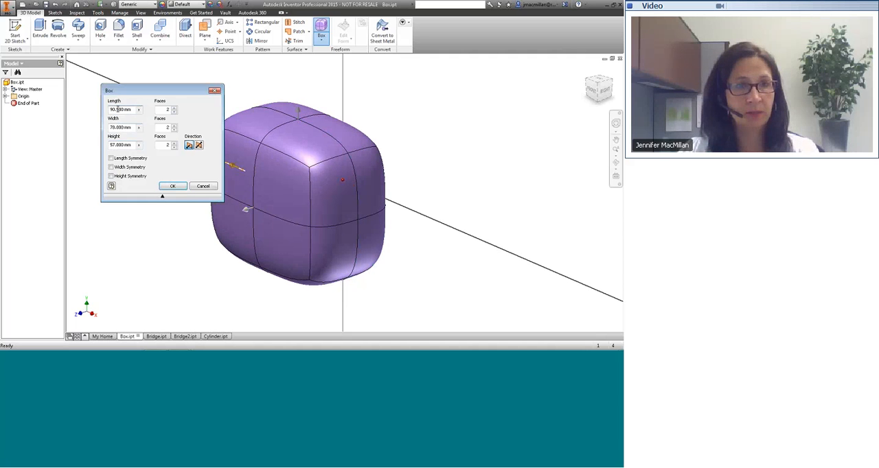
left_click_drag(118, 109, 110, 109)
key("BackSpace")
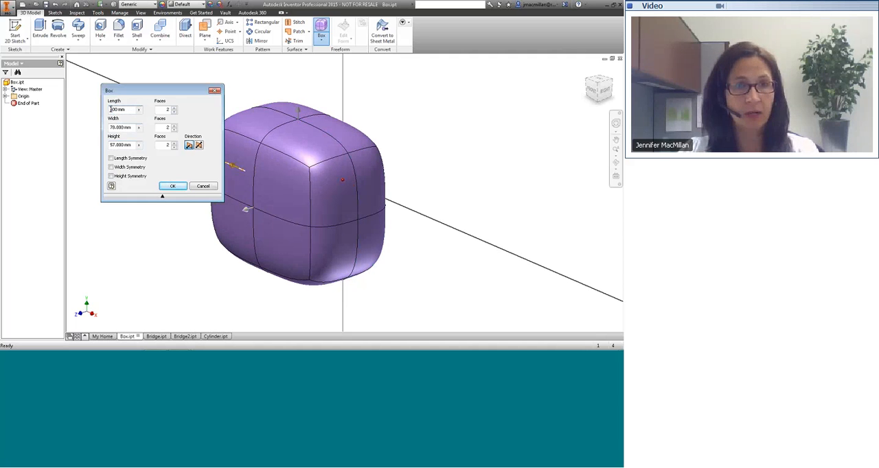
type("1")
key("Delete")
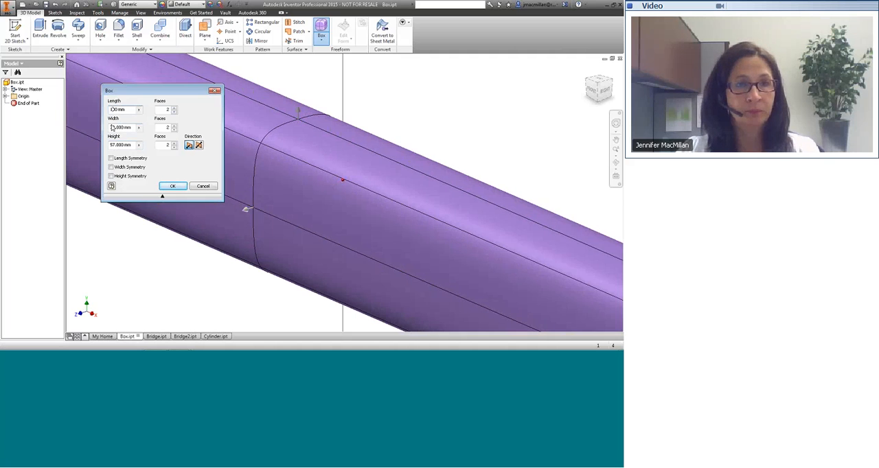
left_click(117, 127)
left_click_drag(121, 127, 95, 129)
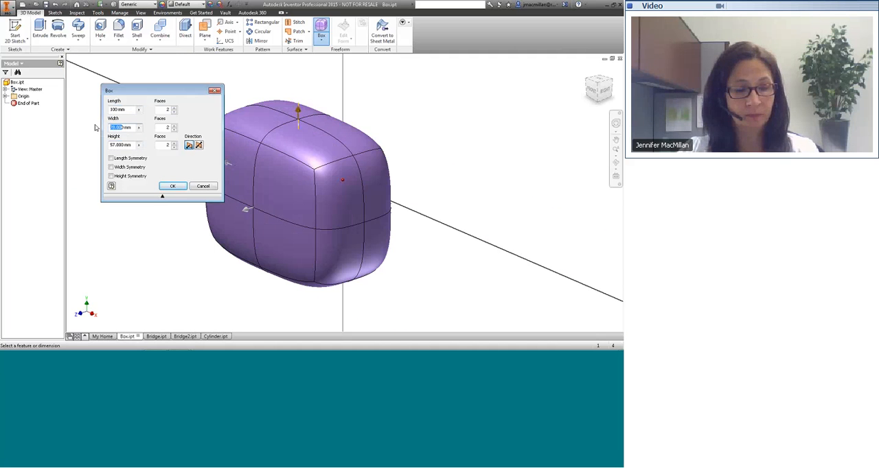
type("6")
left_click(120, 145)
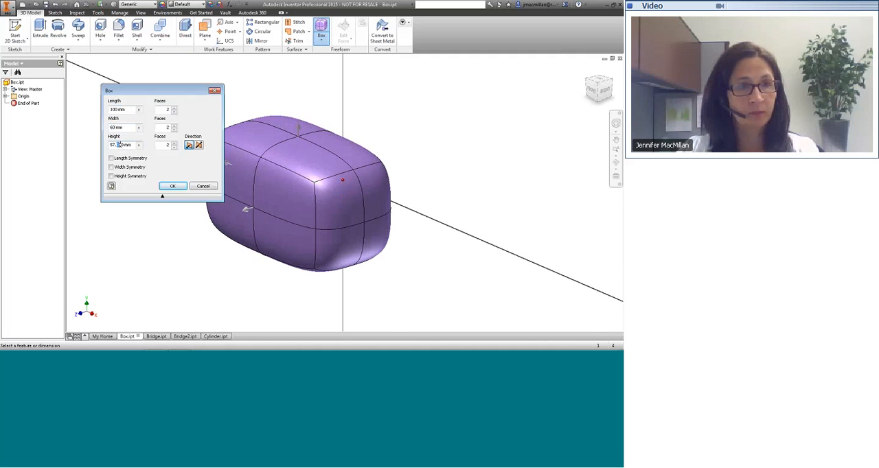
left_click_drag(119, 146, 101, 140)
type("20")
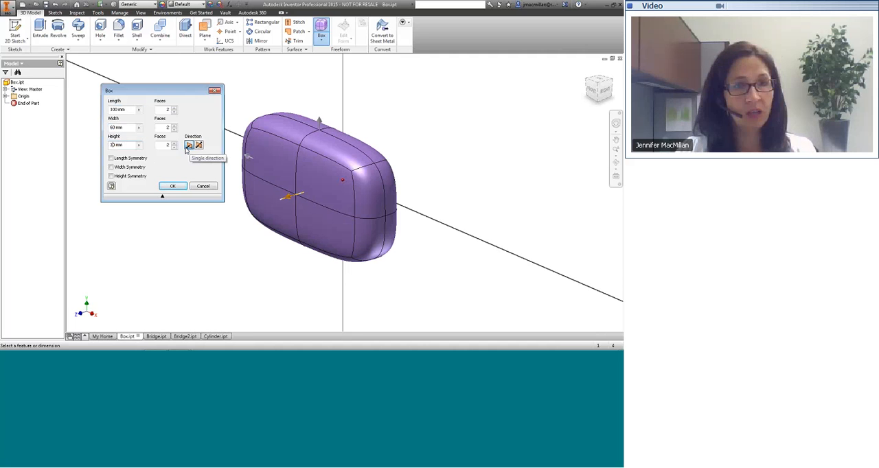
Divide the box into 4 faces along its length, 4 along its width and 3 along its height, and create it with width symmetry.
double_click(169, 110)
type("4")
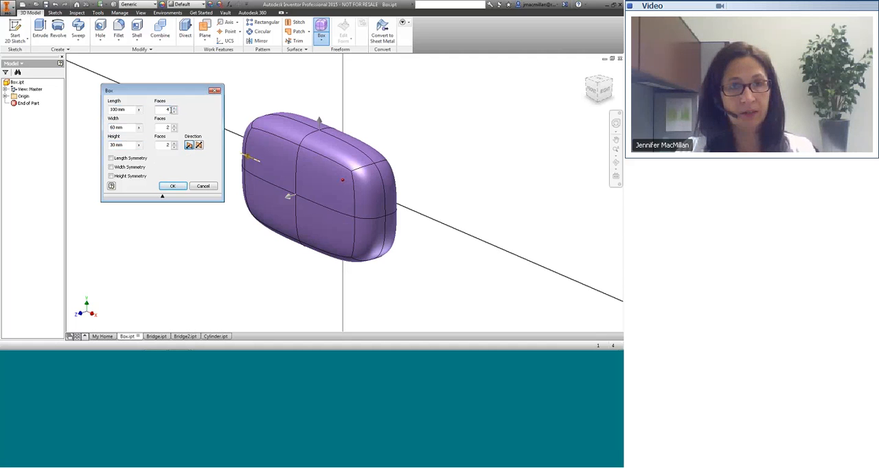
double_click(166, 127)
type("4")
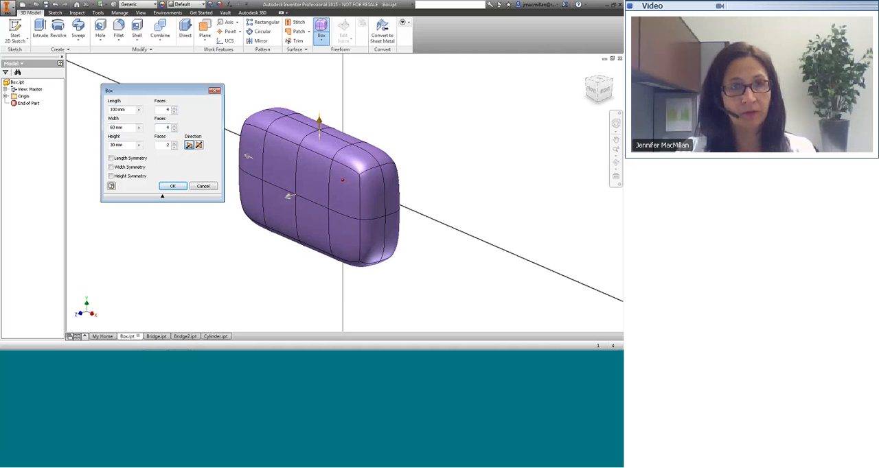
double_click(168, 146)
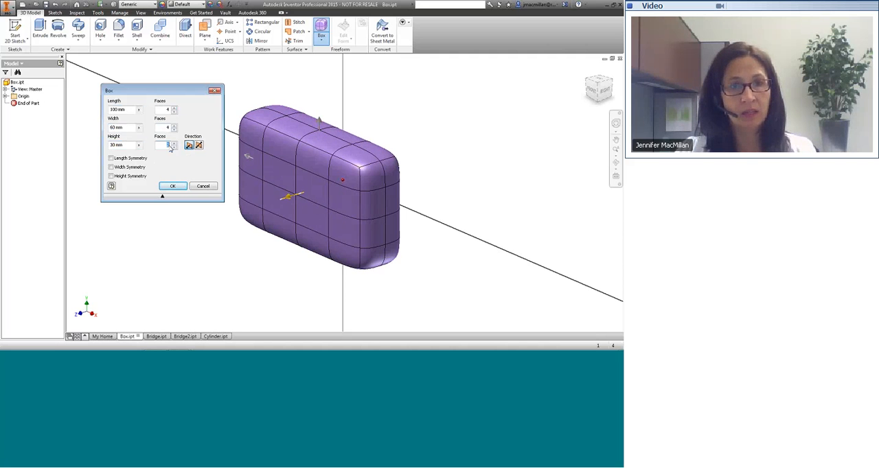
type("3")
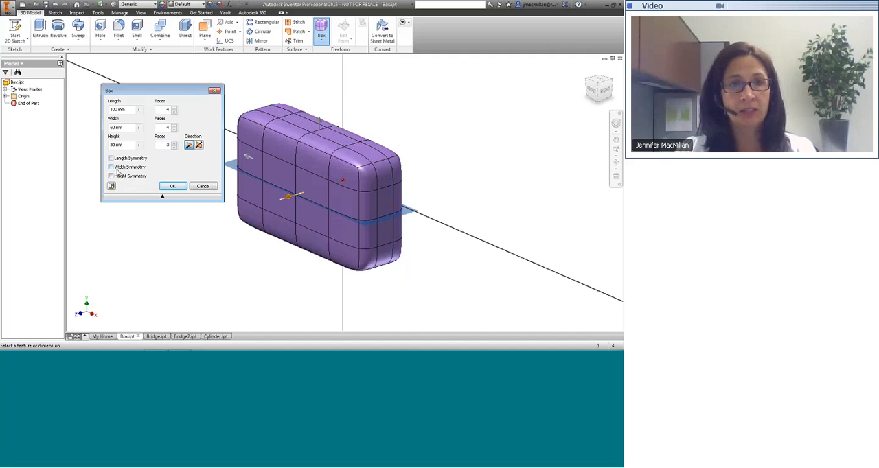
left_click(110, 167)
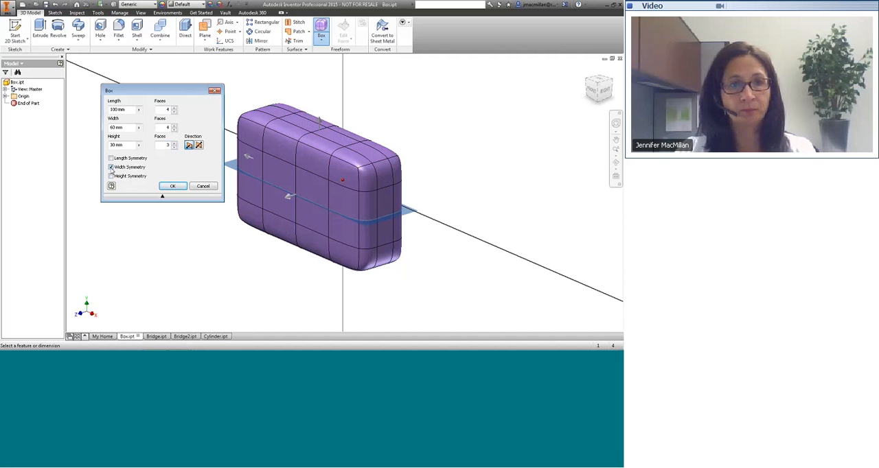
left_click(173, 186)
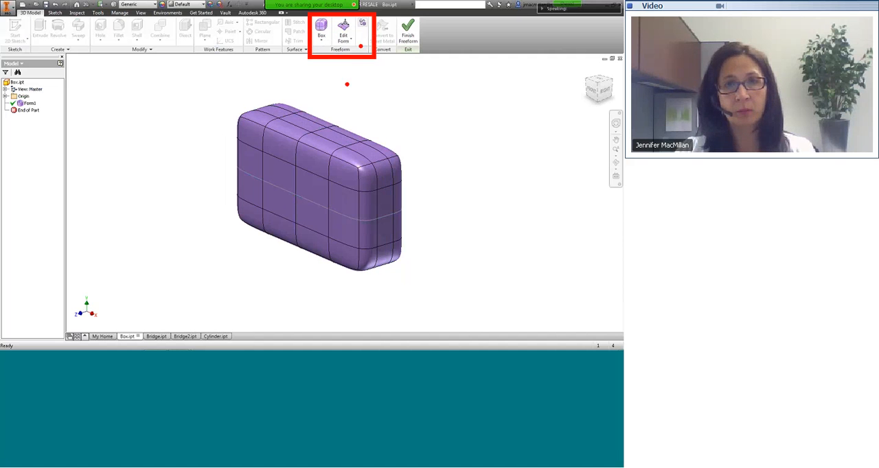
Toggle the form between smooth and blocky display, leaving it blocky, and finish the freeform edit.
key("Escape")
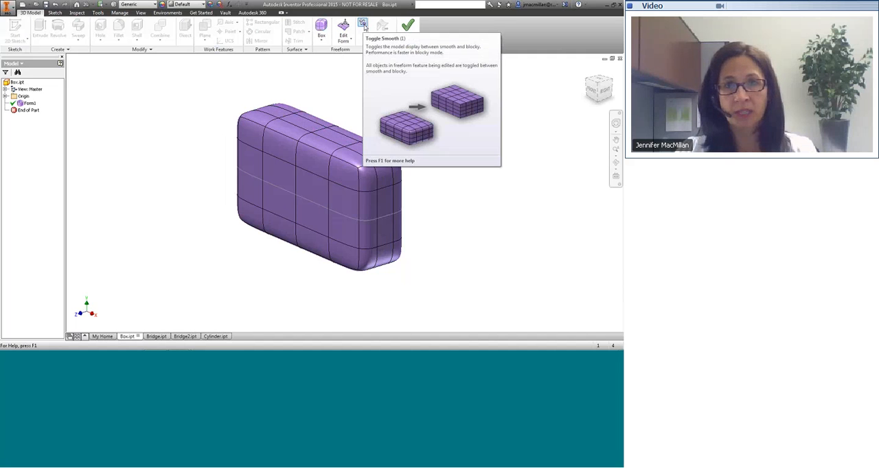
left_click(362, 25)
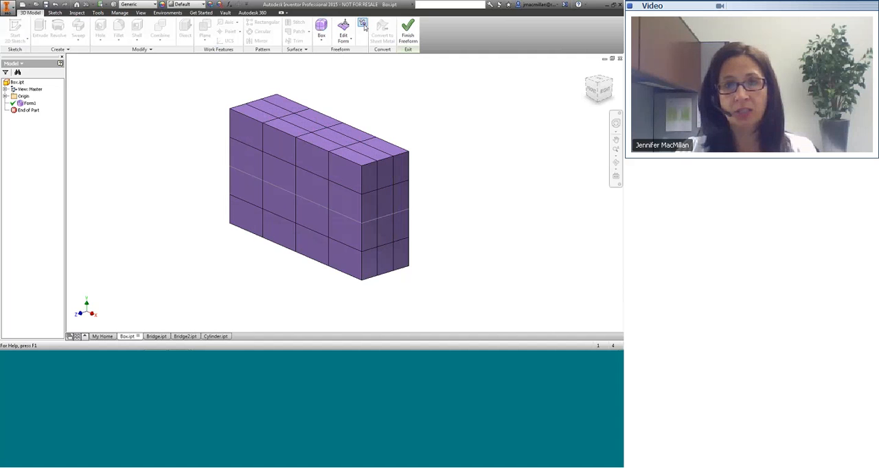
left_click(363, 25)
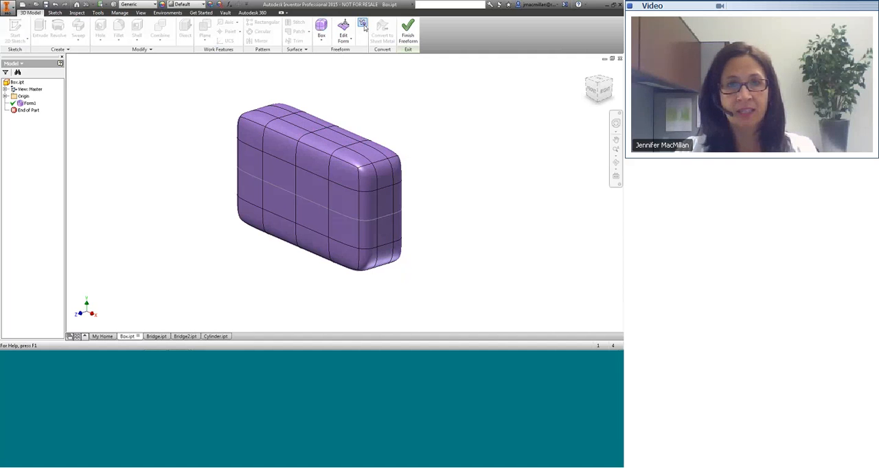
left_click(363, 26)
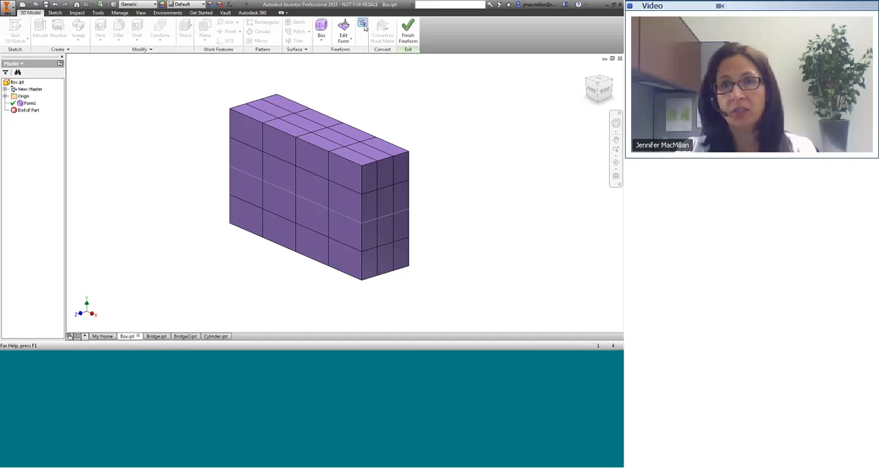
left_click(409, 33)
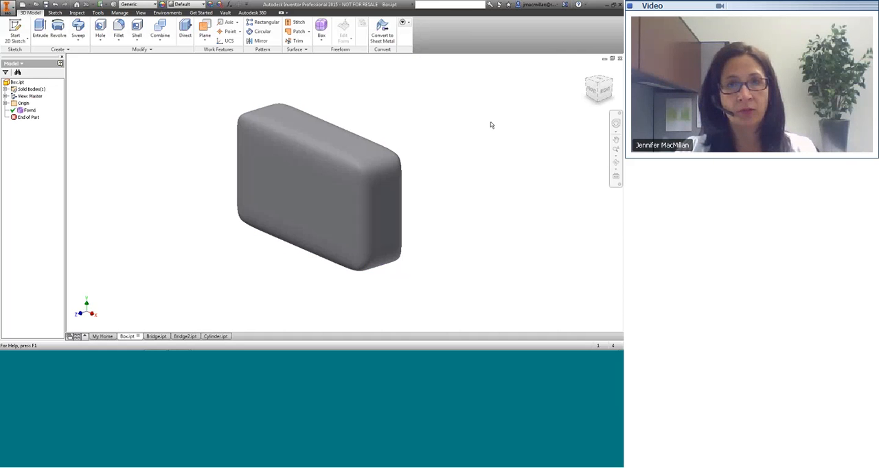
left_click(581, 70)
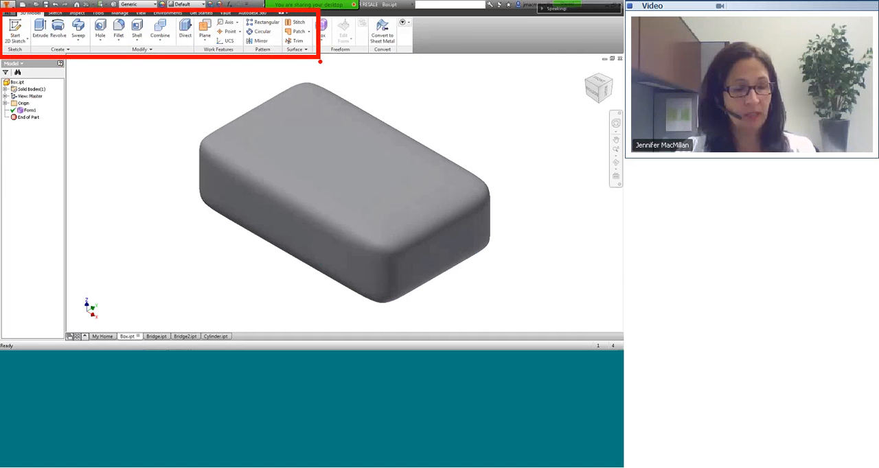
In Cylinder.ipt, place a freeform cylinder on the XY plane, centred on the origin.
left_click(216, 337)
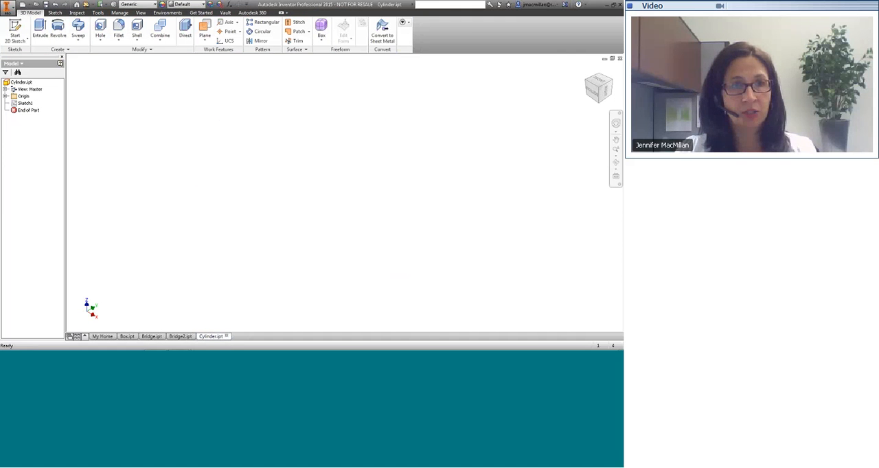
left_click(322, 41)
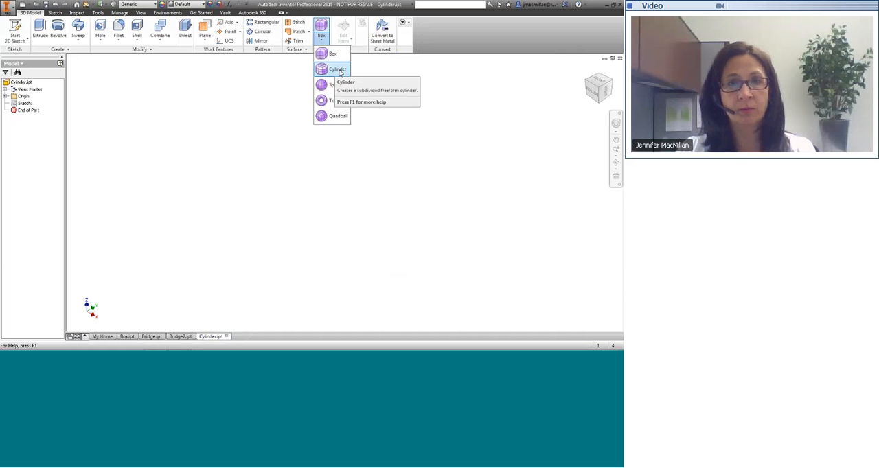
left_click(337, 69)
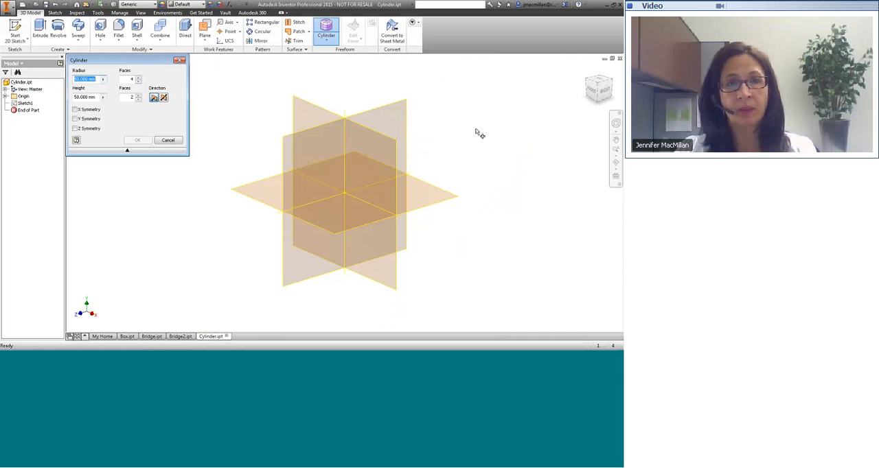
left_click(313, 106)
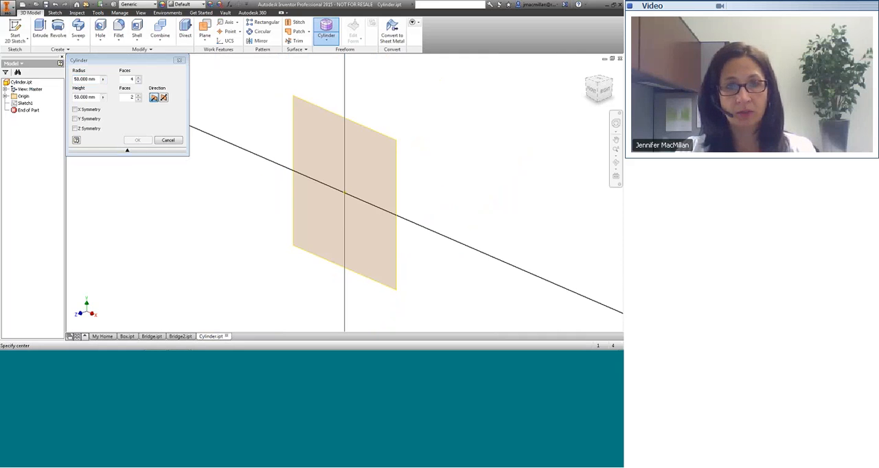
left_click(344, 195)
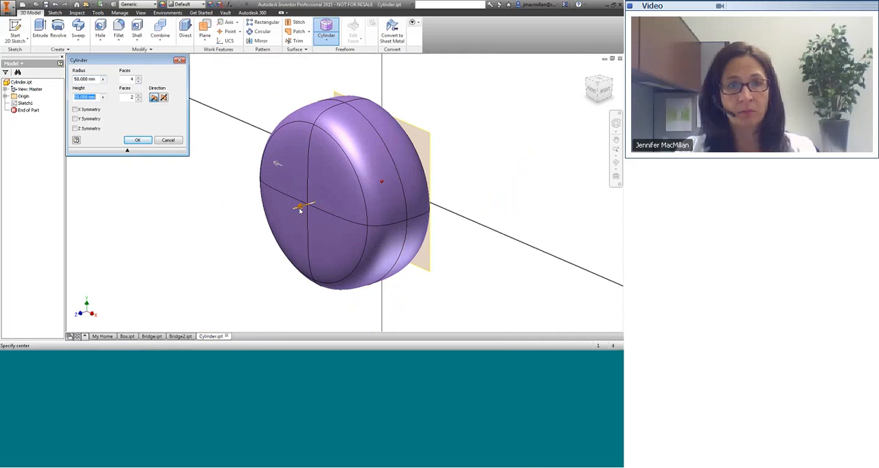
Stretch the freeform cylinder's height to about 125 mm.
type("50")
key("Tab")
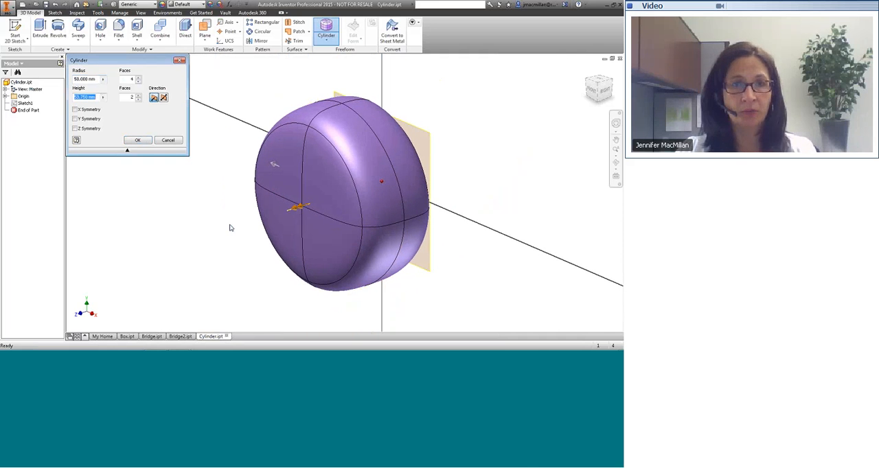
left_click_drag(300, 206, 185, 241)
scroll(433, 223, "down", 2)
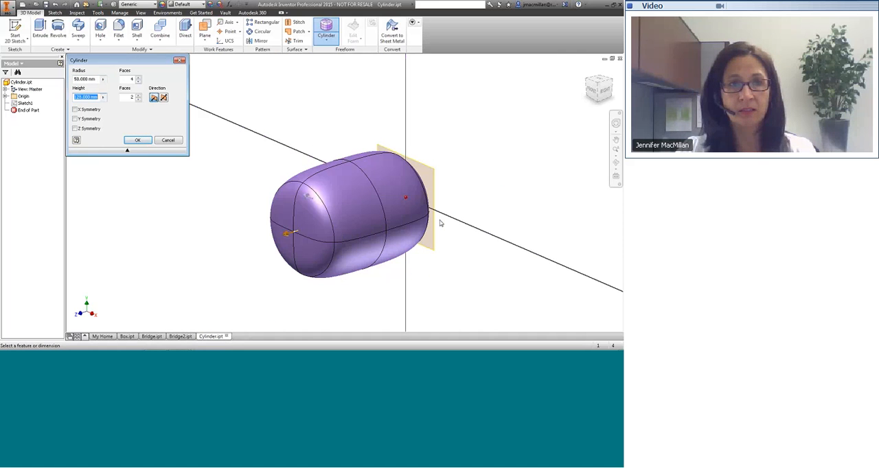
Set the freeform cylinder's radius to 40 mm and its height to 200 mm.
left_click(77, 79)
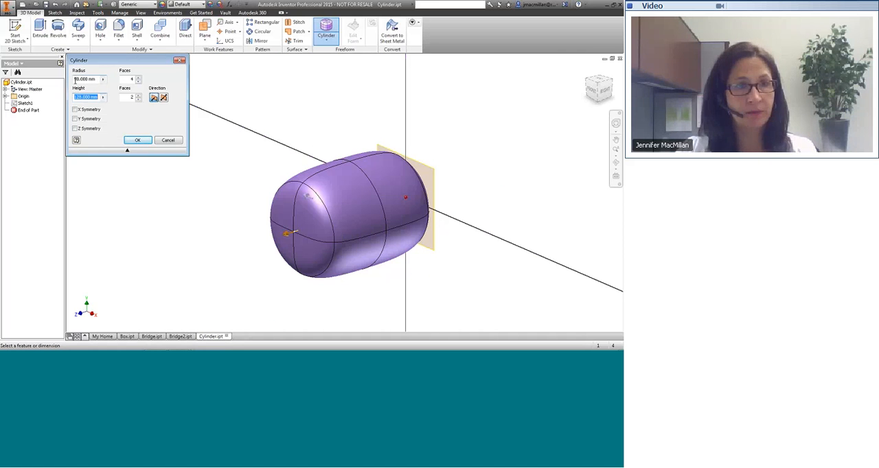
key("BackSpace")
type("4")
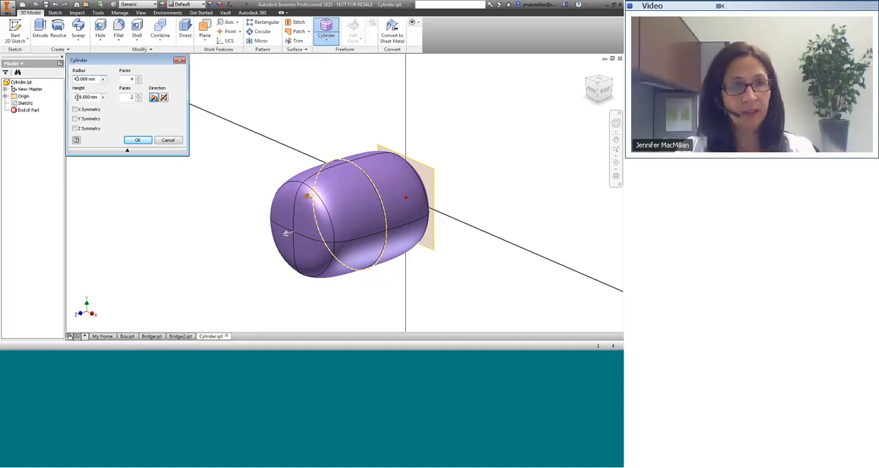
left_click(80, 97)
left_click_drag(81, 98, 75, 98)
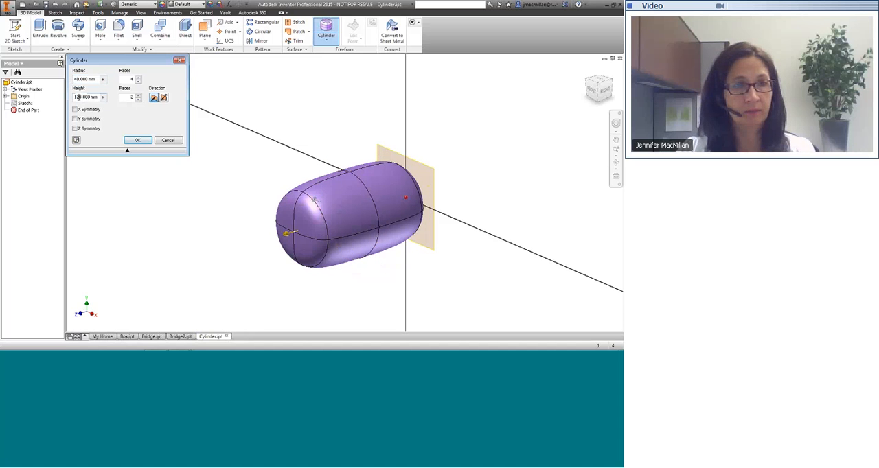
type("20")
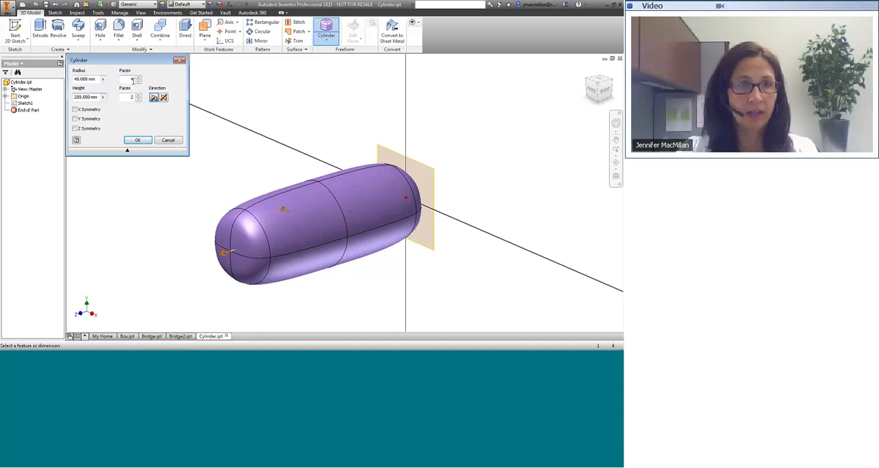
Try 8 faces around the cylinder's circumference before returning it to 4, and divide its height into 8 faces.
double_click(134, 81)
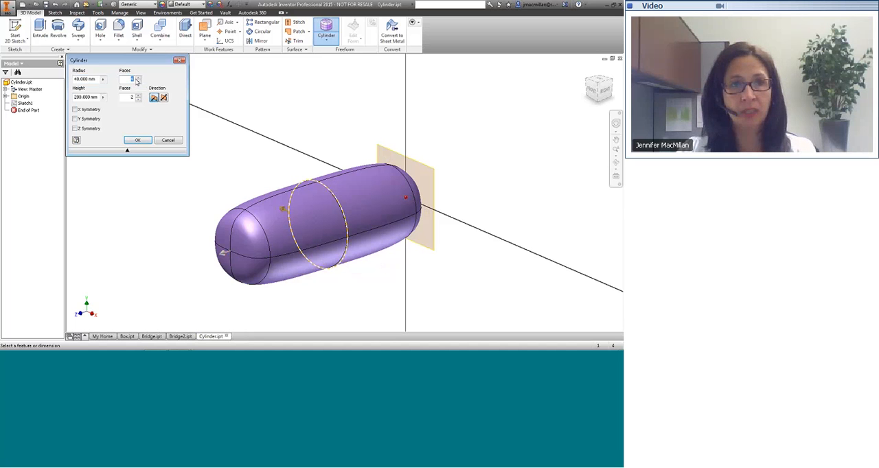
type("8")
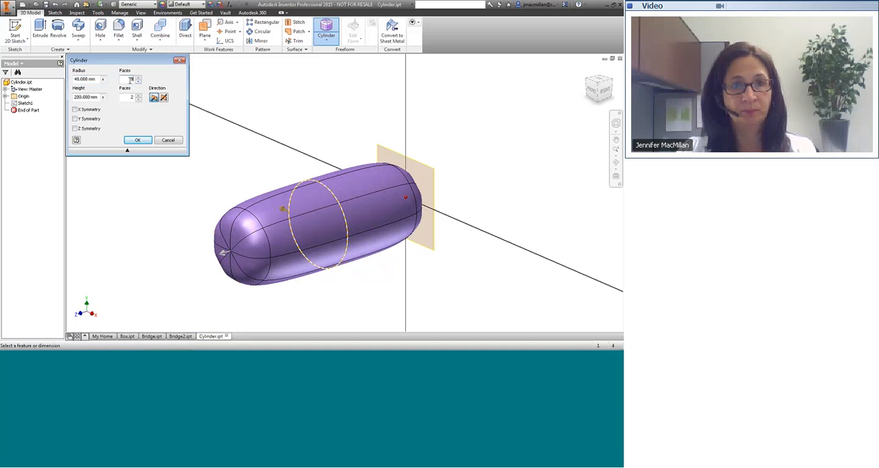
left_click_drag(129, 79, 138, 100)
type("4")
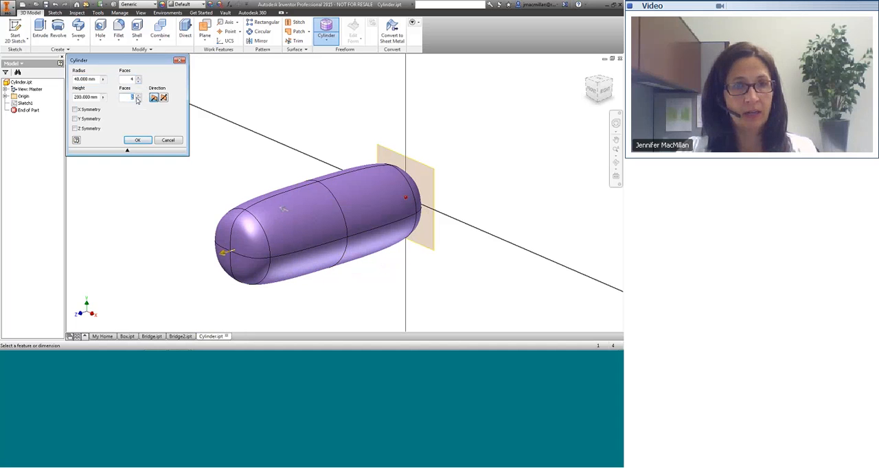
type("8")
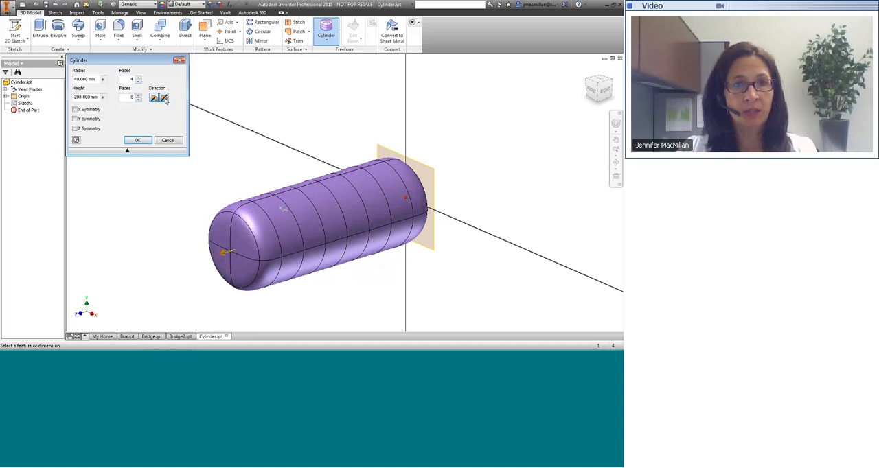
Extend the cylinder equally to both sides of the XY plane, create it, and finish the freeform edit.
left_click(164, 98)
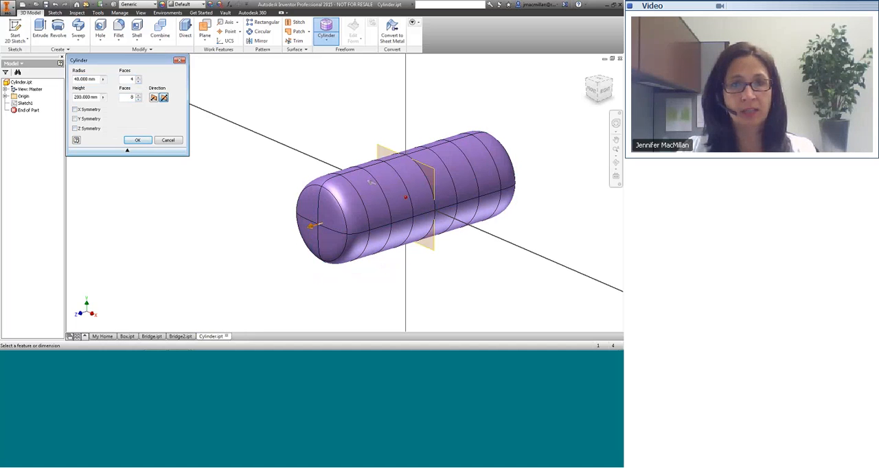
left_click(145, 142)
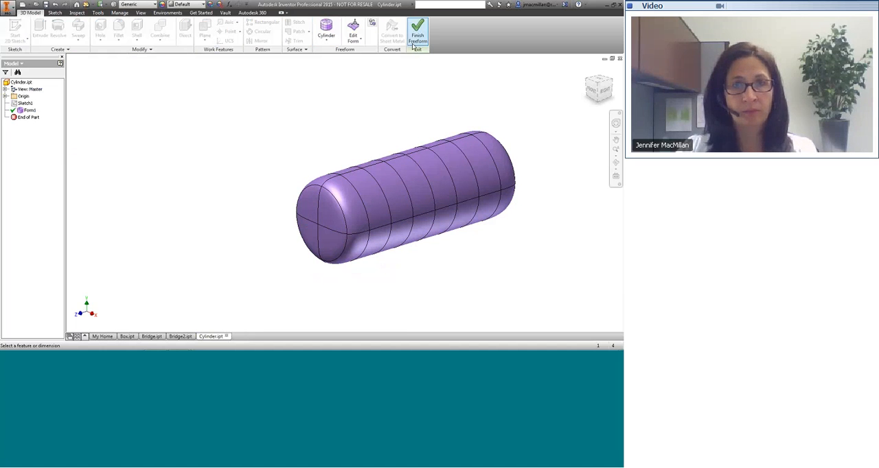
left_click(416, 33)
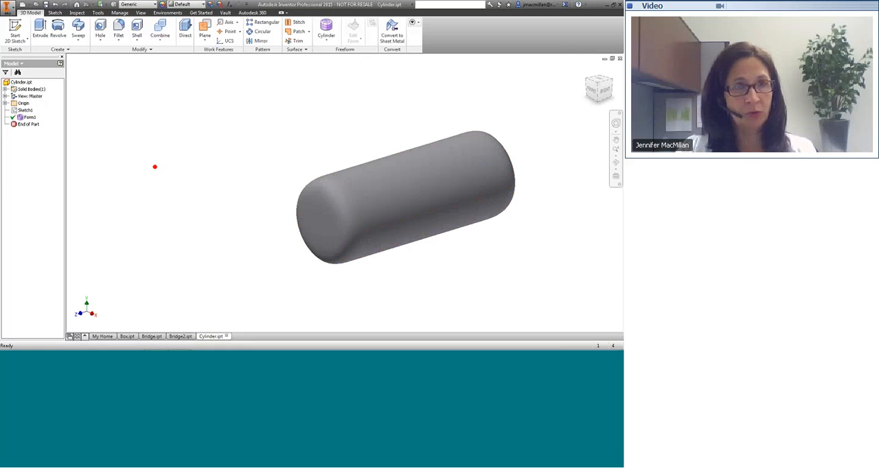
key("alt+Tab")
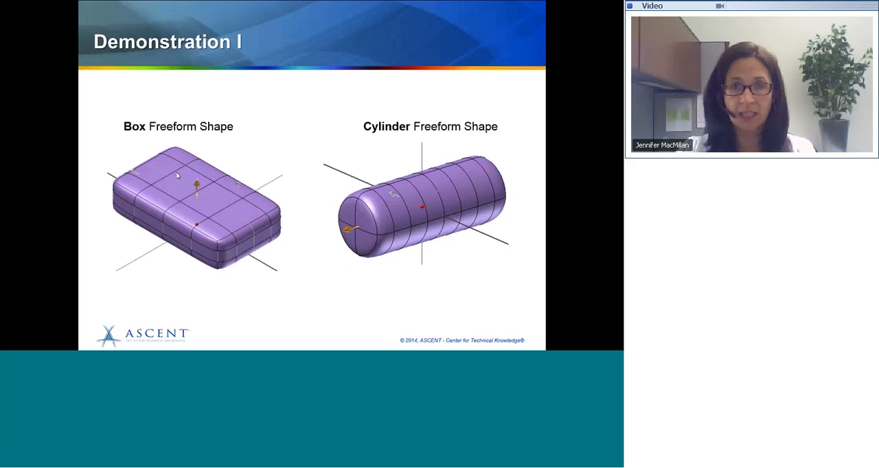
key("Right")
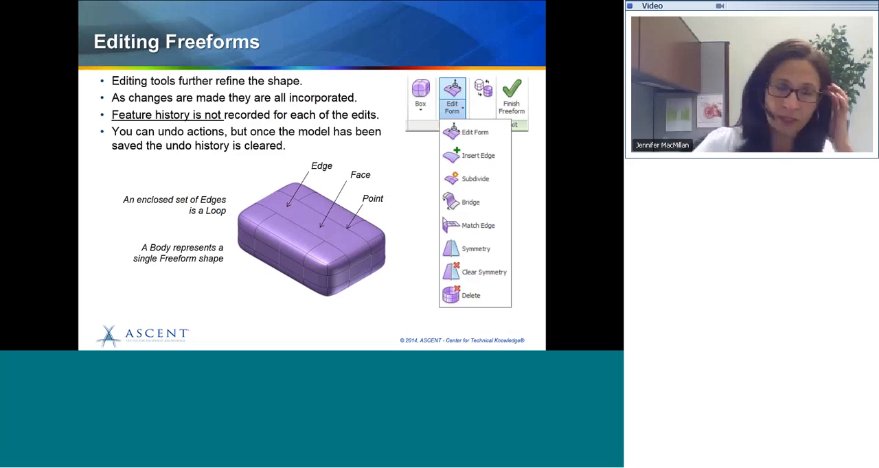